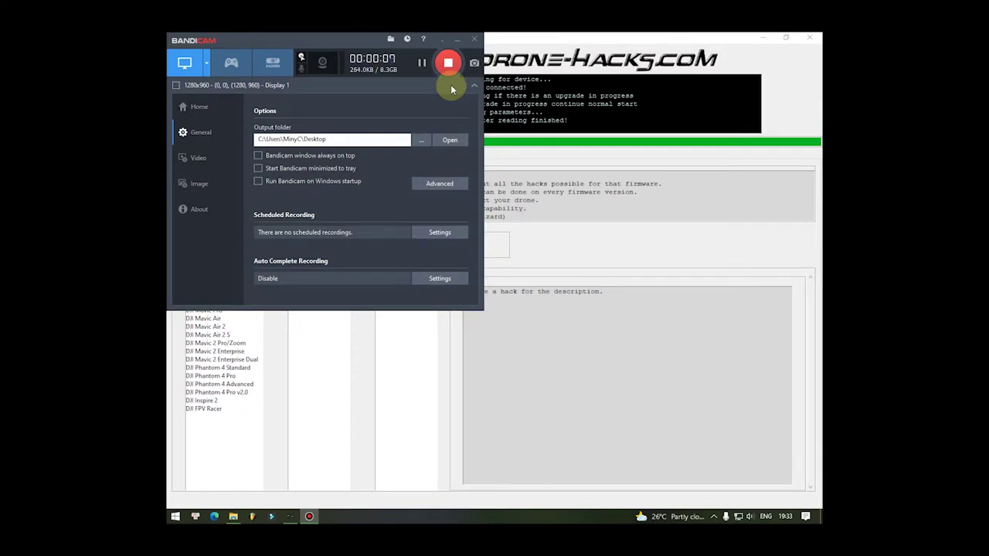
Play the phone recording screen-20210621-192545.mp4 in the media player, pause it near the end, and return to an earlier point.
click(456, 39)
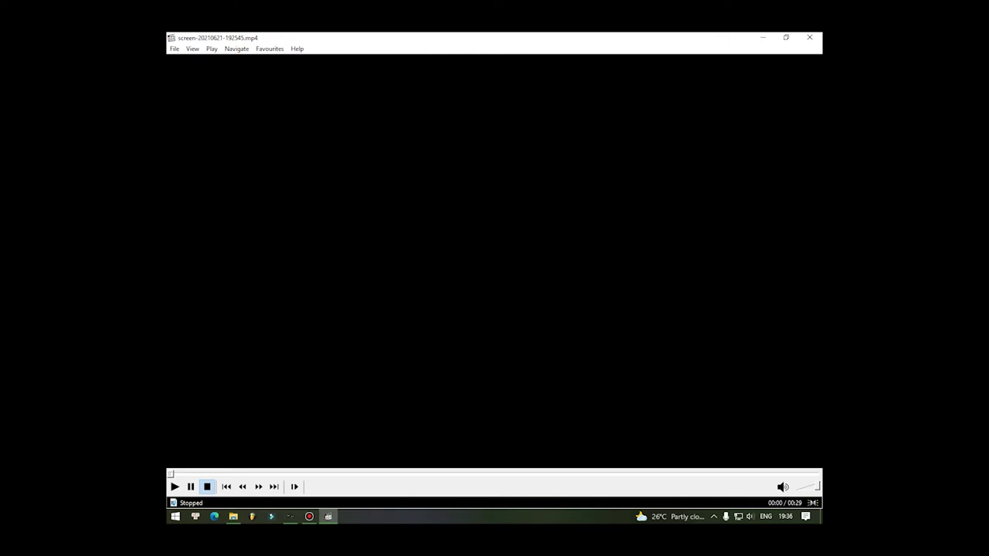
click(177, 485)
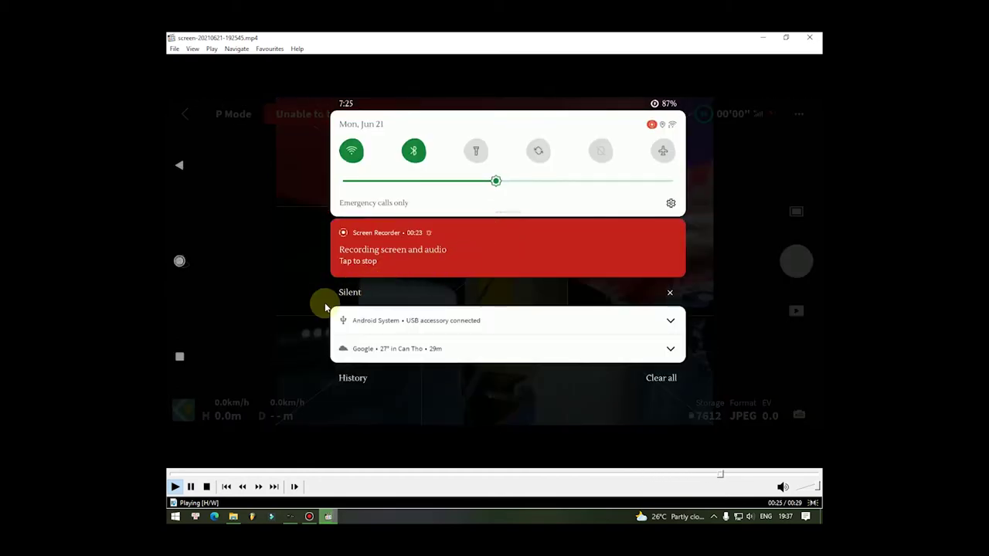
key(space)
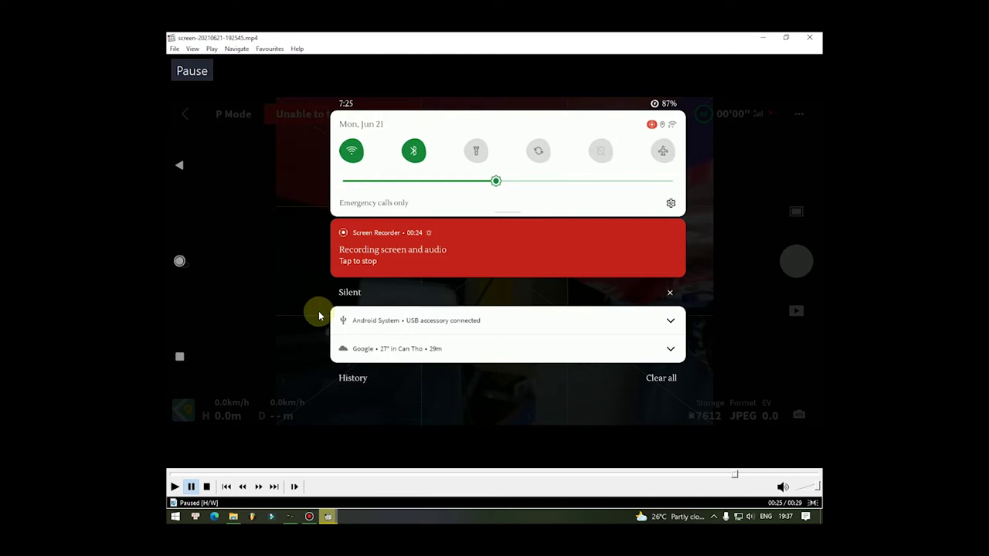
click(291, 516)
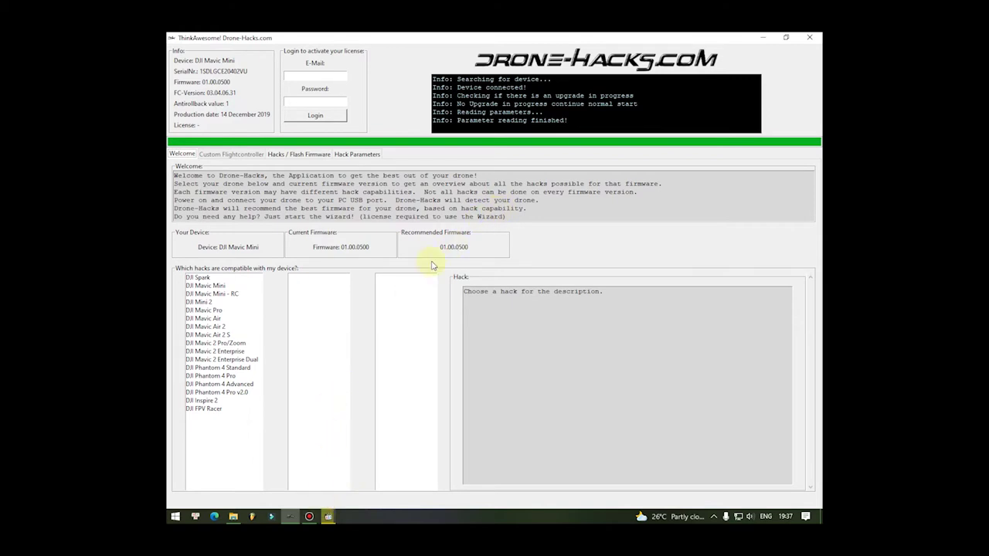
click(328, 516)
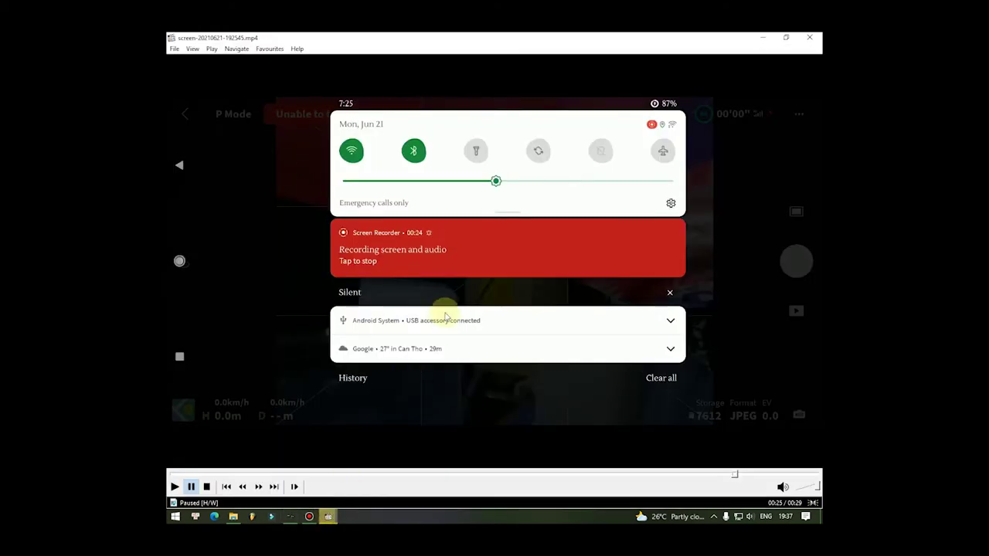
click(405, 477)
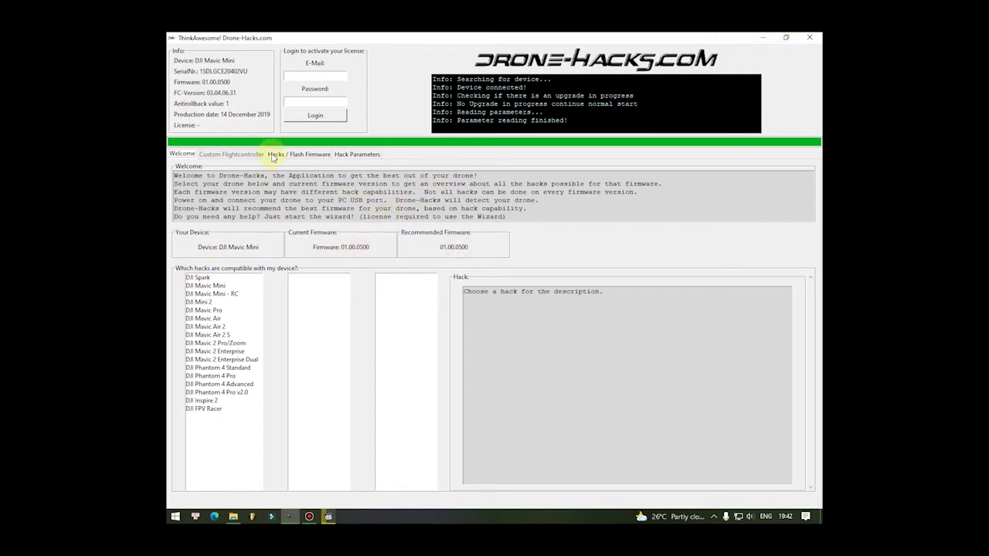
Open the advanced hack parameters of the connected drone in Drone-Hacks and look through the start of the parameter list.
click(357, 154)
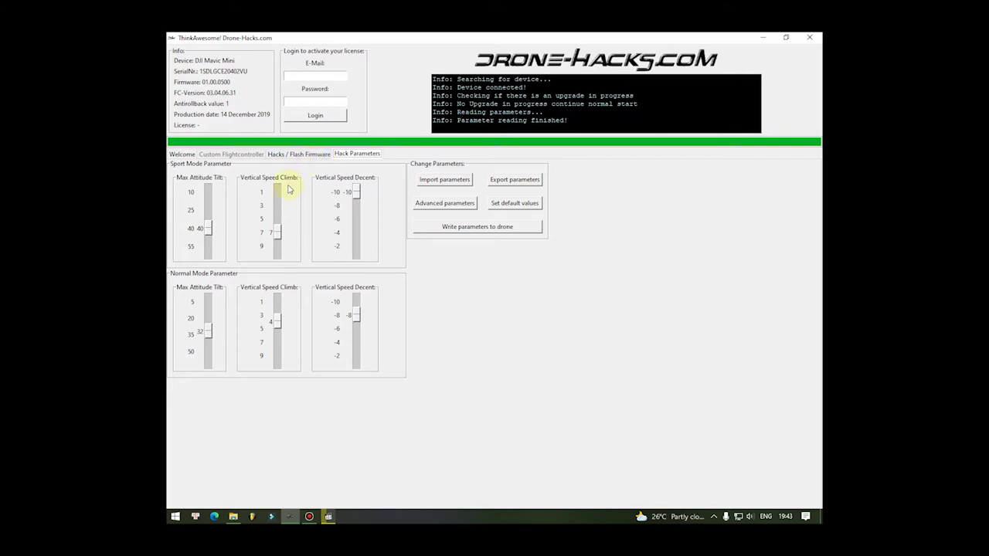
click(462, 204)
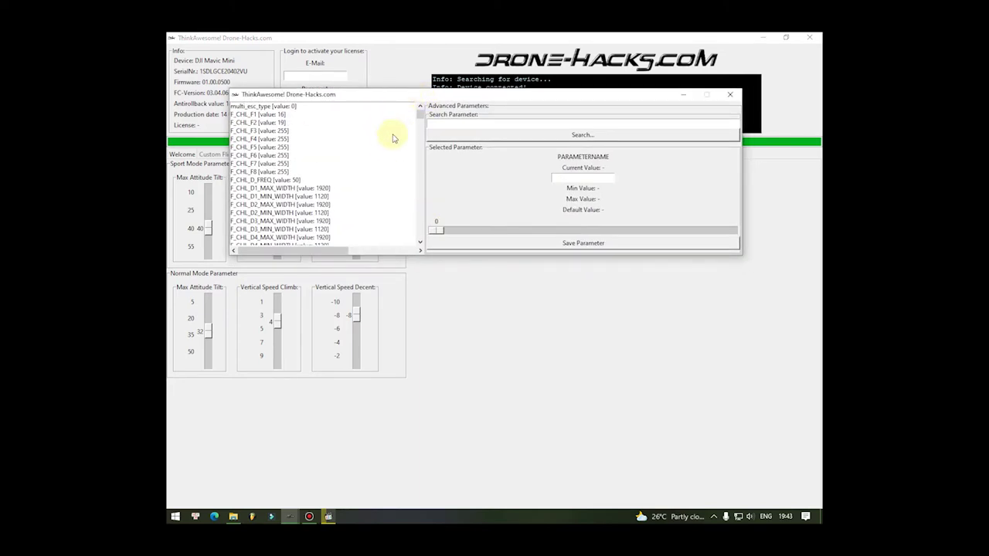
scroll(329, 155, down, 8)
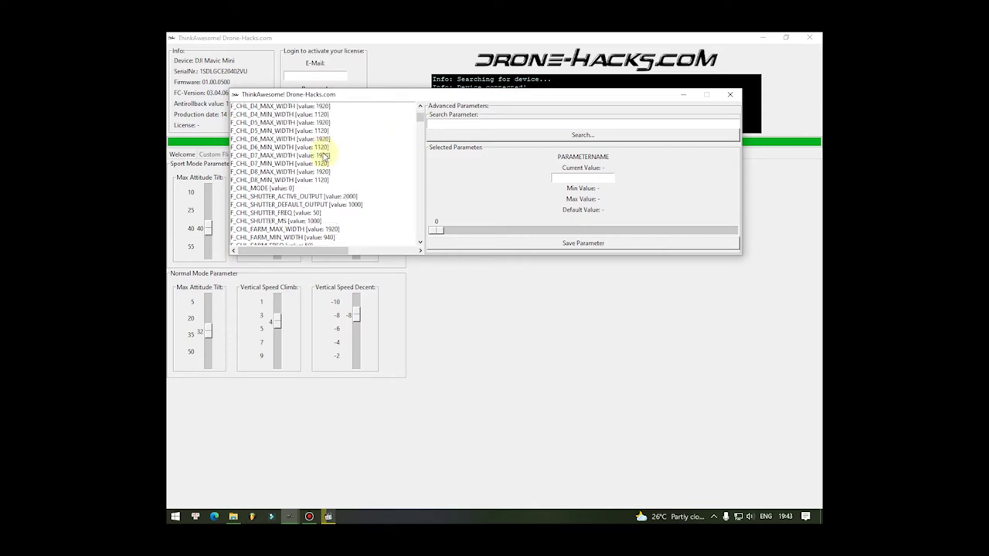
scroll(323, 156, down, 1)
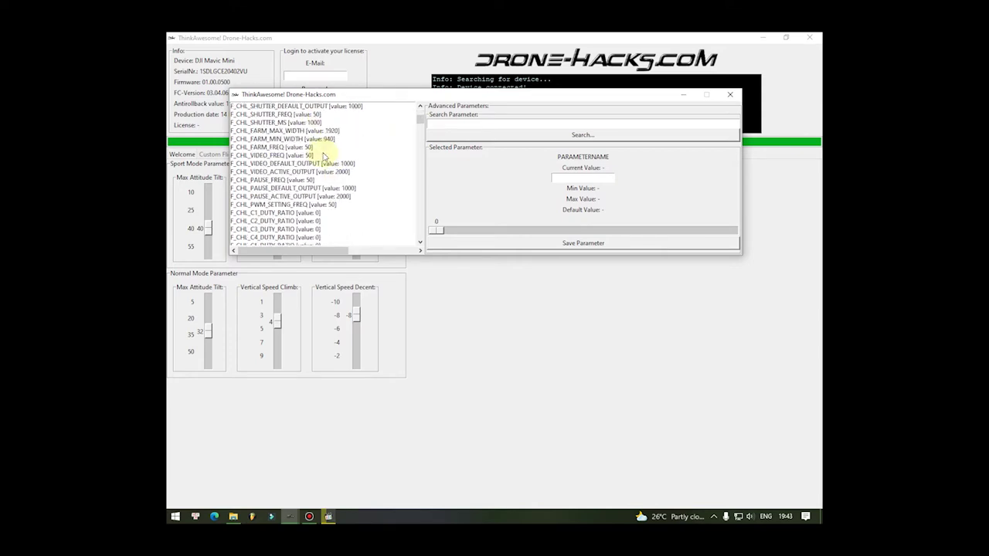
scroll(324, 156, down, 10)
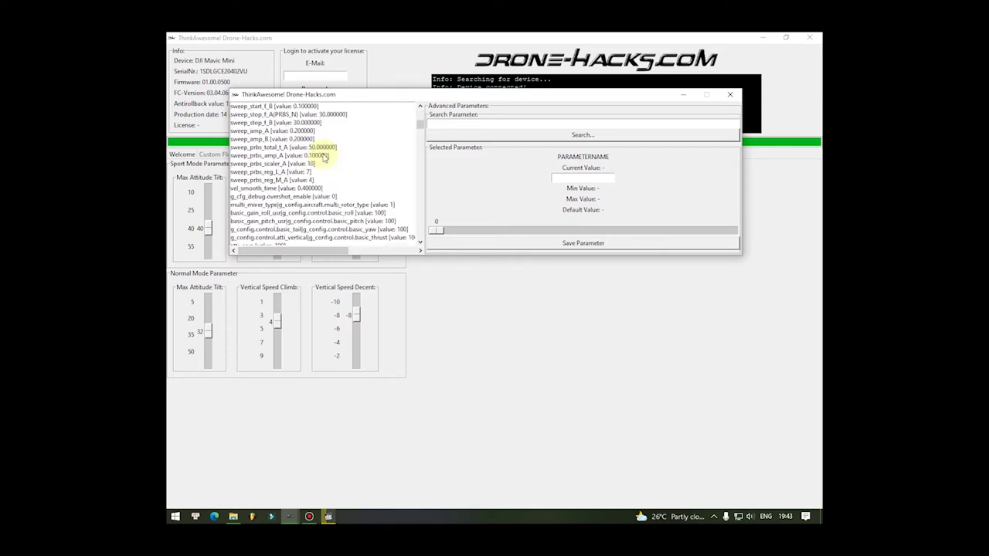
scroll(323, 156, down, 1)
Search the advanced parameters for "battery" and select the battery_type parameter.
click(458, 125)
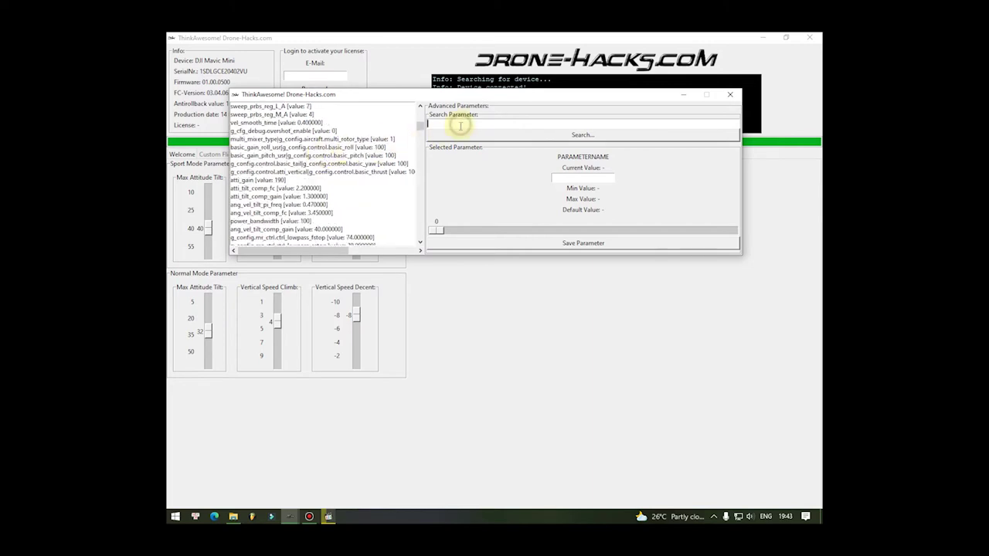
text(ba)
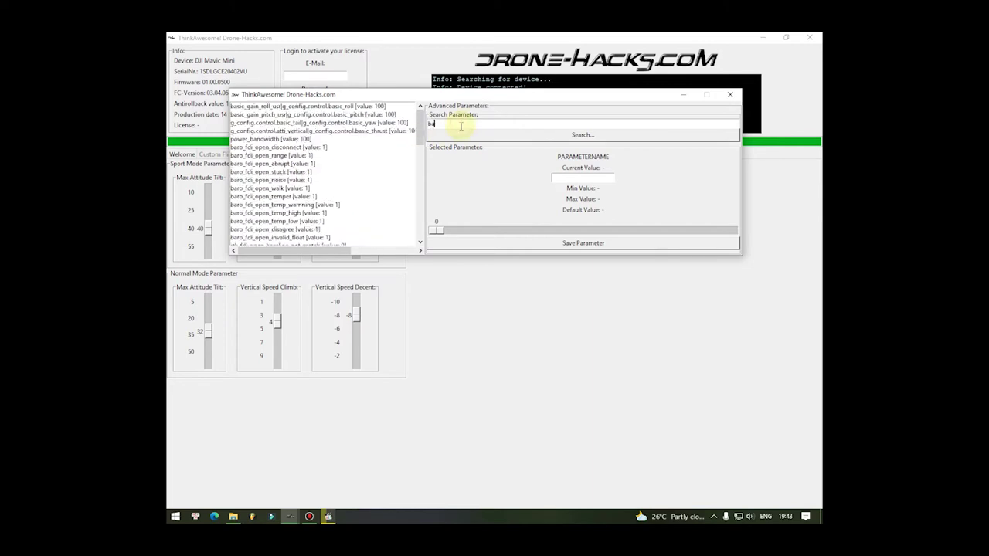
text(tt)
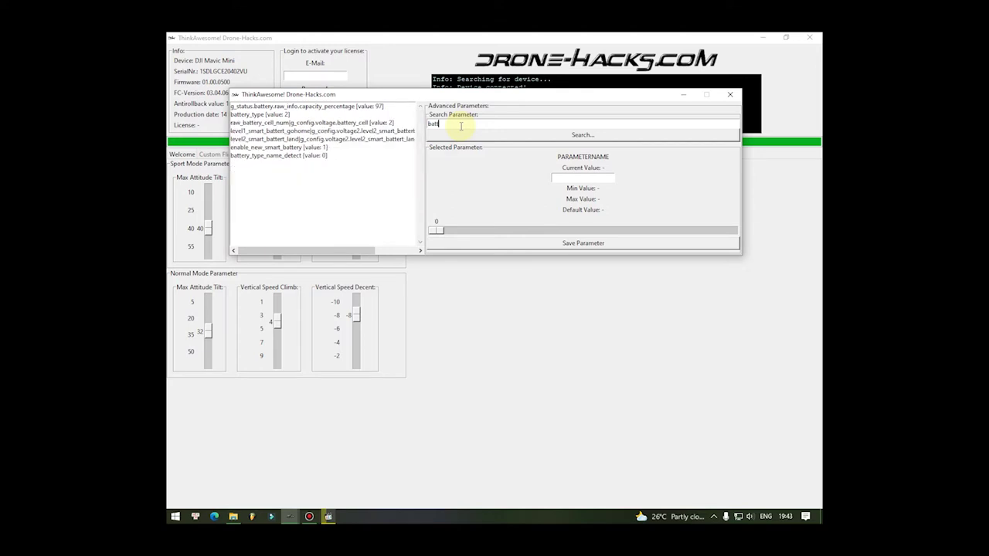
text(ery)
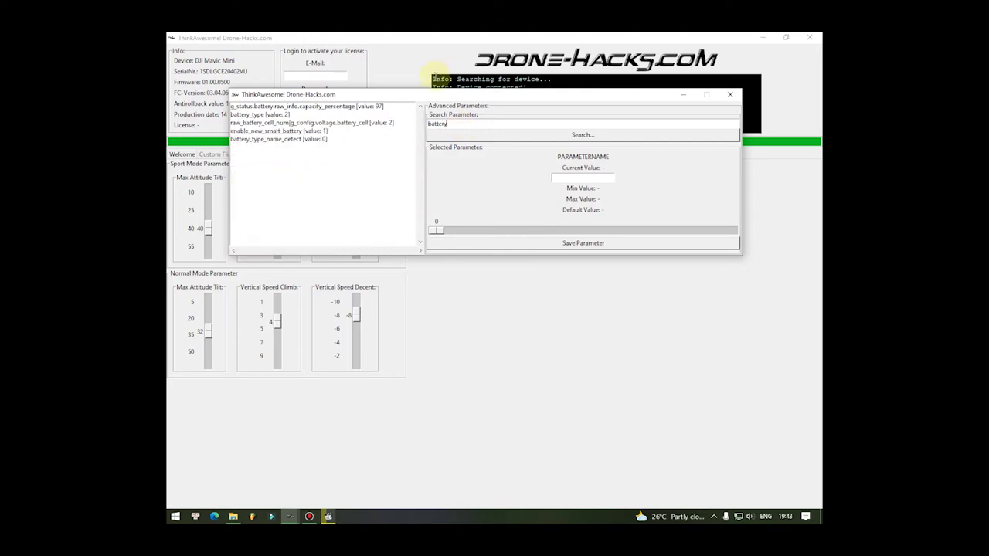
click(261, 116)
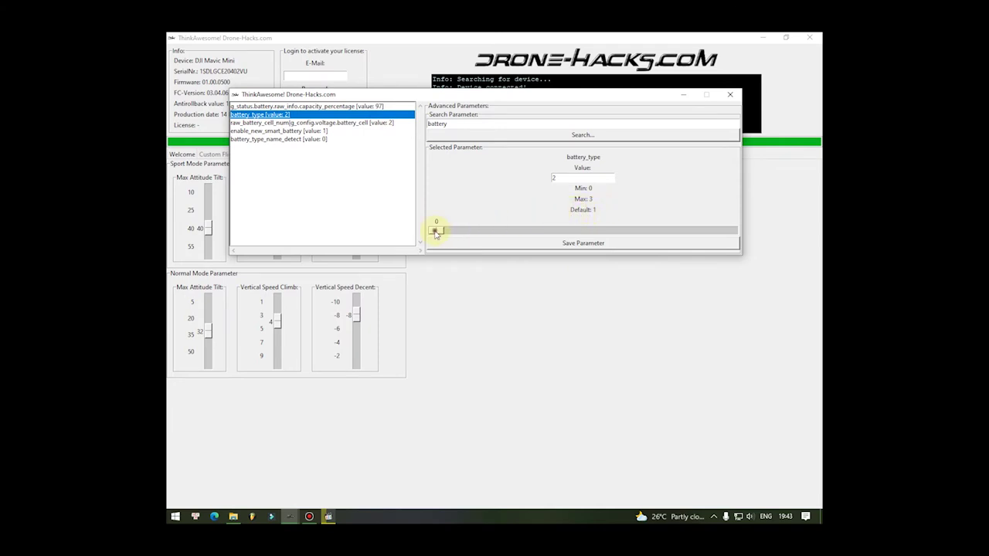
Try the available battery_type values from 0 to 3 and leave the parameter set to 2.
drag(480, 233, 618, 233)
drag(632, 230, 819, 238)
drag(728, 228, 635, 232)
drag(635, 230, 570, 229)
drag(534, 229, 723, 232)
click(431, 229)
click(433, 231)
click(433, 232)
drag(438, 235, 606, 234)
drag(629, 229, 734, 233)
drag(729, 230, 654, 231)
drag(626, 232, 433, 234)
click(615, 230)
Clear the parameter search and look through the full list for the battery level and voltage protection parameters.
double_click(443, 126)
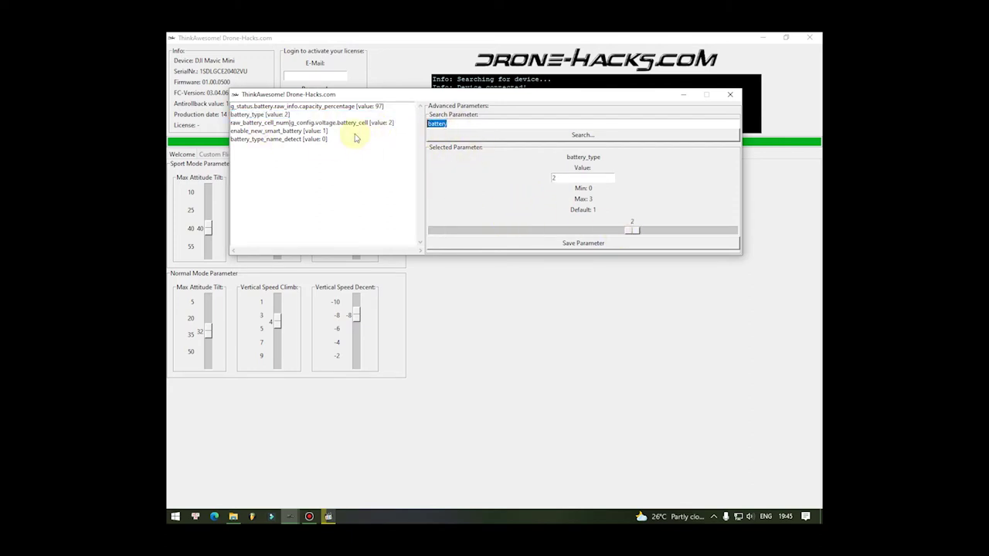
key(BackSpace)
scroll(311, 223, down, 15)
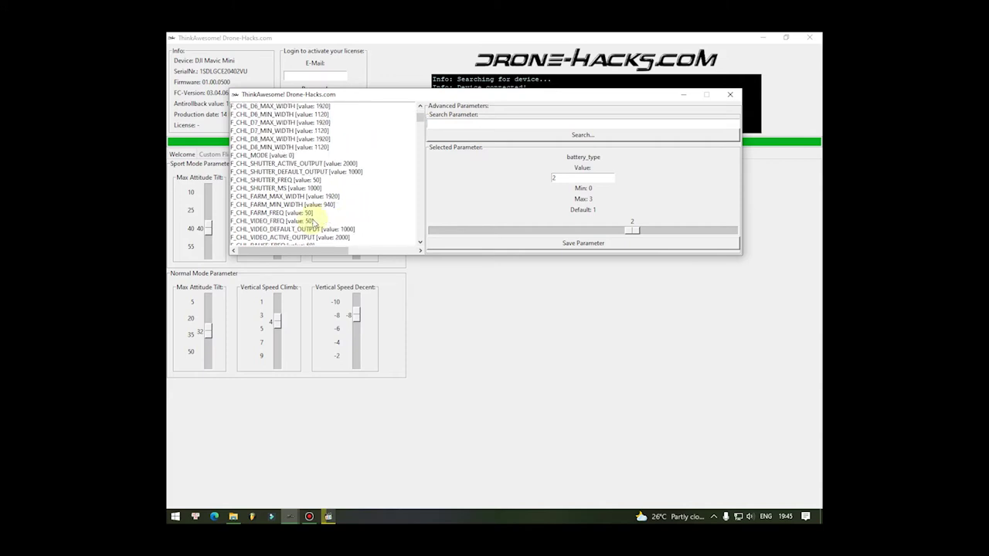
scroll(312, 223, down, 2)
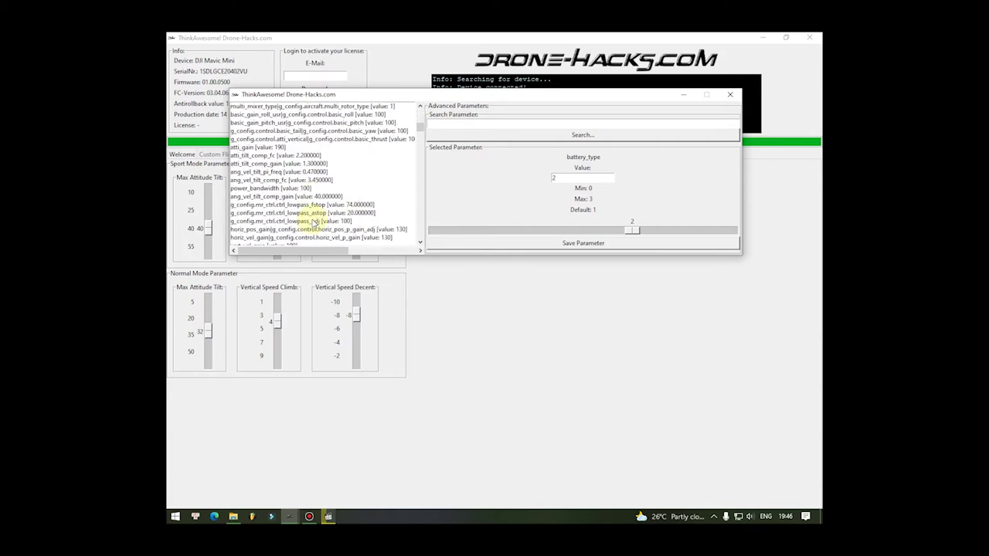
scroll(314, 223, down, 15)
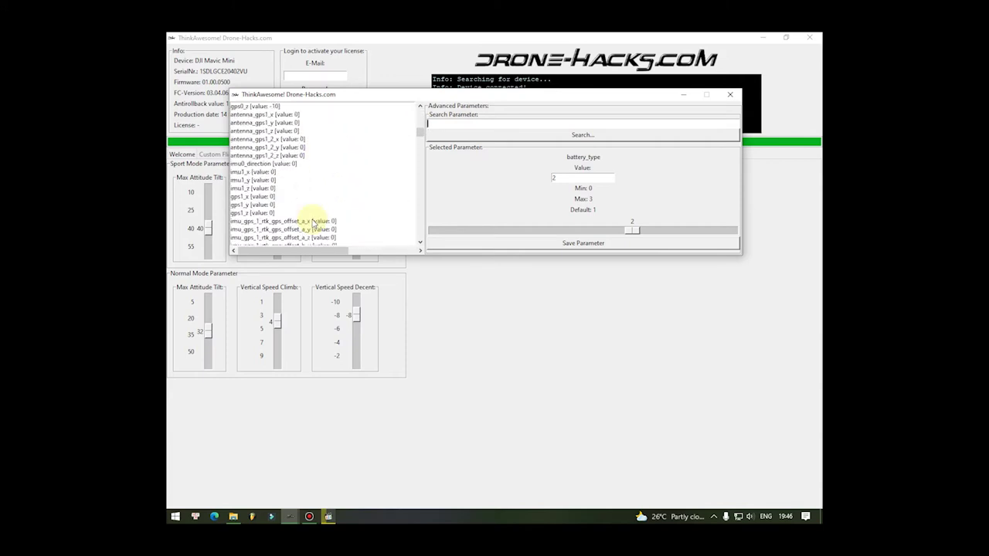
scroll(314, 223, down, 15)
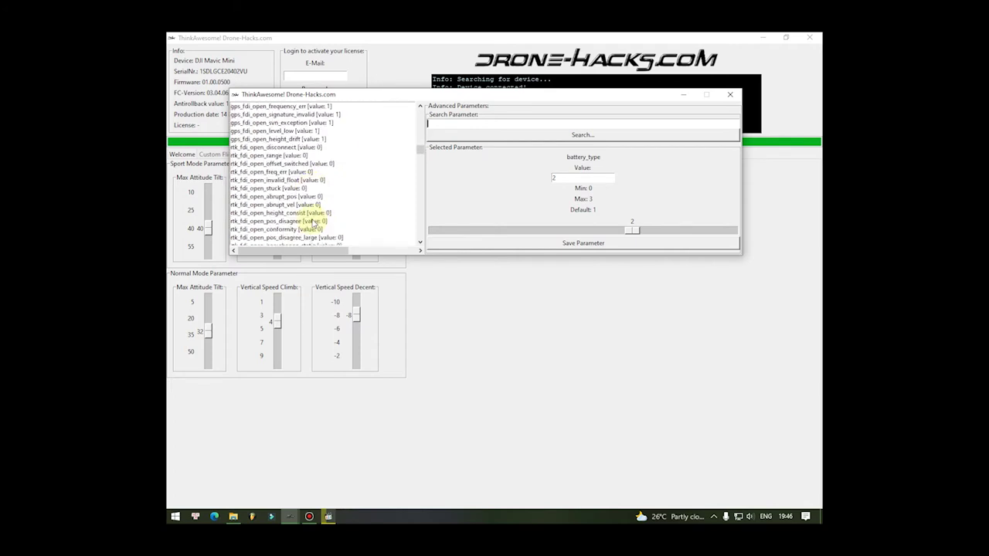
scroll(314, 222, down, 15)
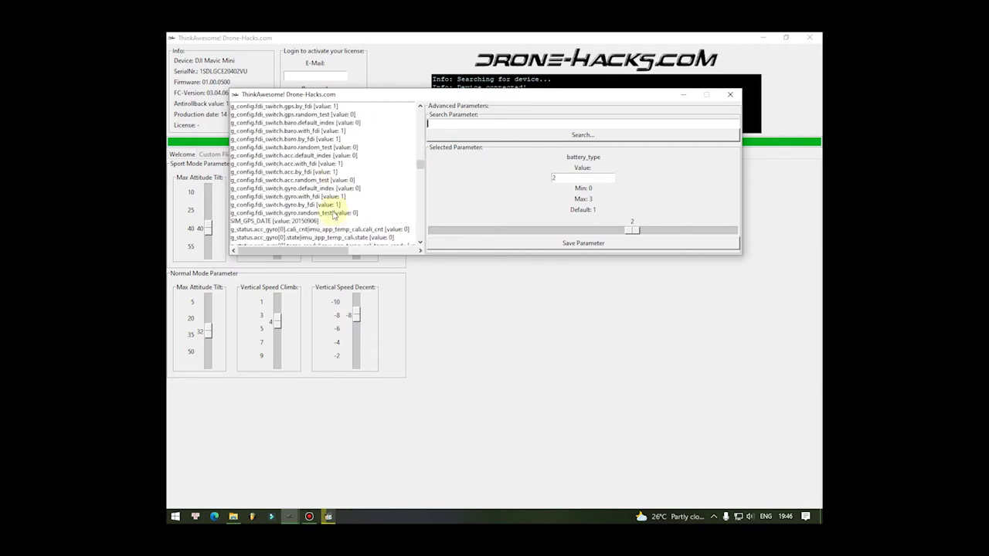
scroll(292, 255, down, 2)
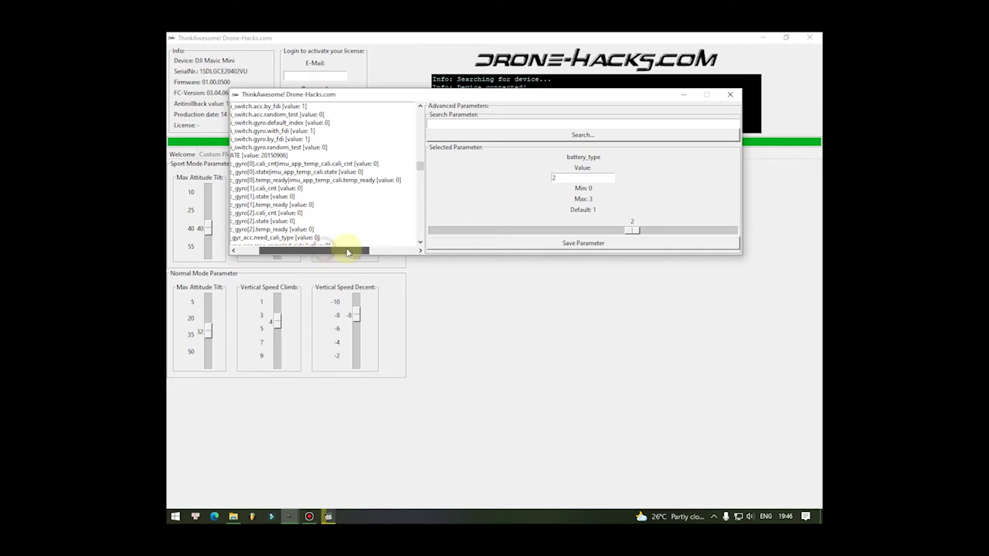
scroll(321, 200, down, 4)
scroll(322, 199, down, 15)
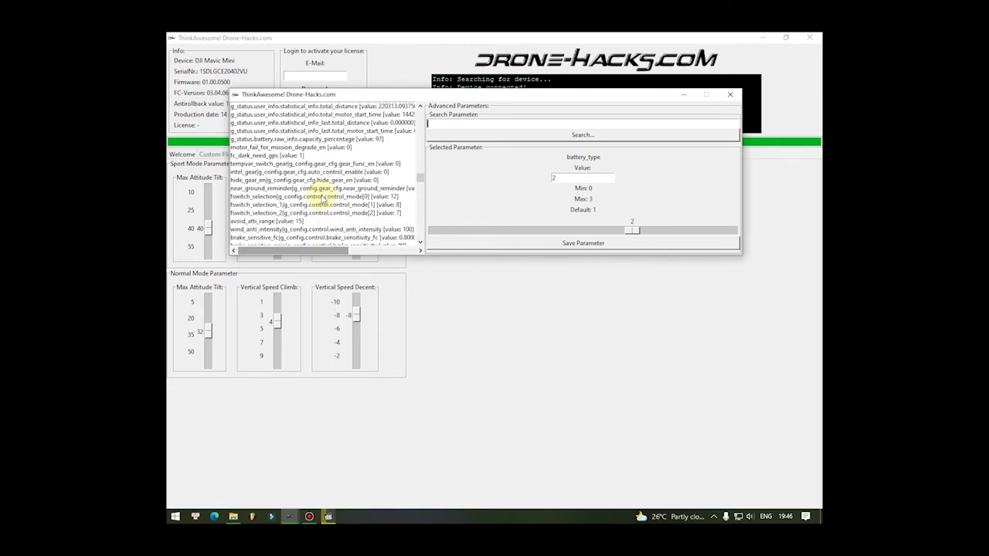
scroll(330, 198, down, 12)
scroll(329, 198, down, 10)
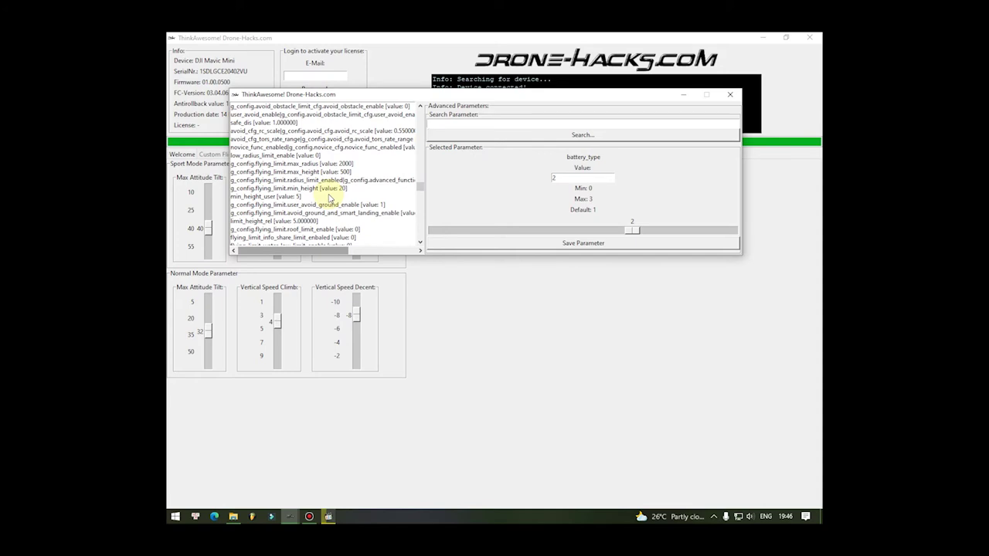
scroll(330, 197, down, 4)
scroll(330, 199, down, 3)
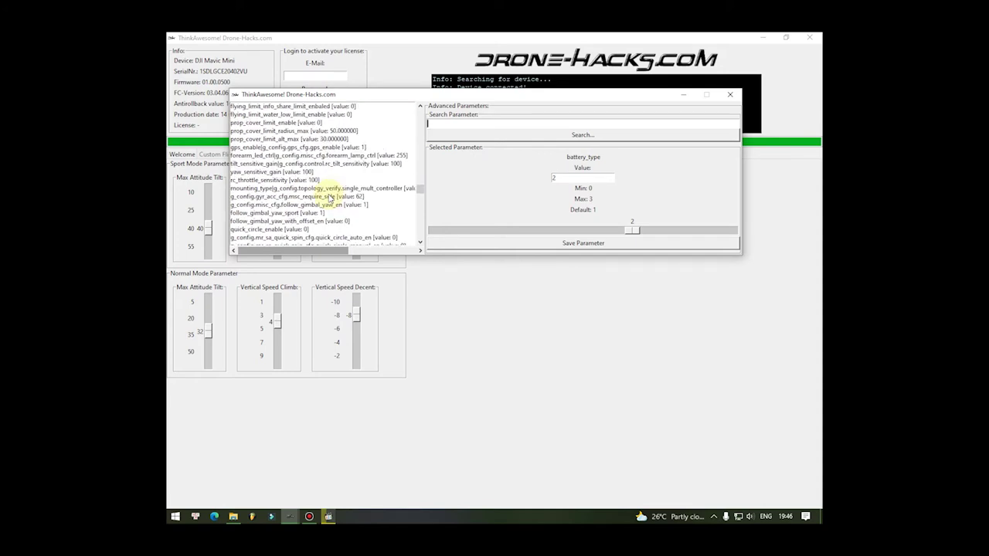
scroll(329, 198, down, 4)
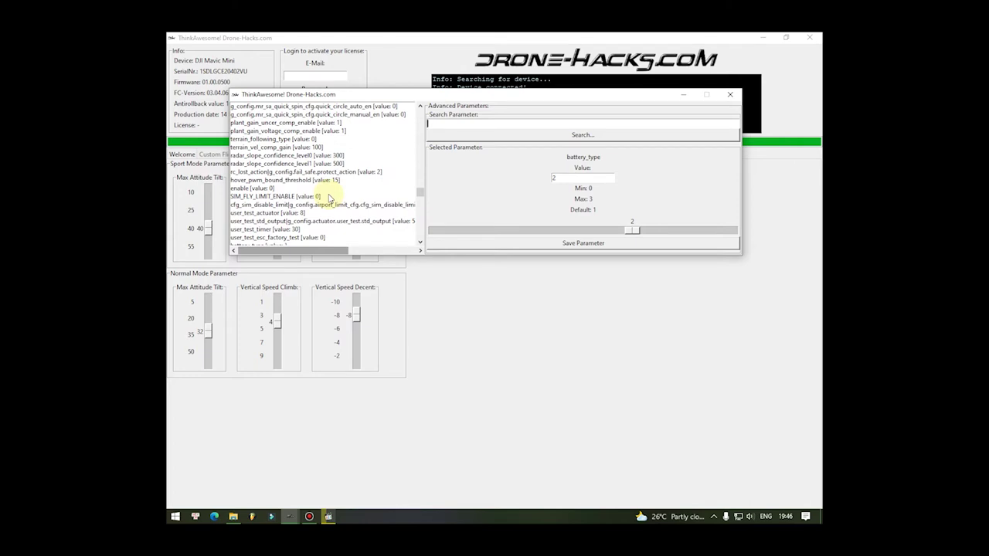
scroll(330, 198, down, 3)
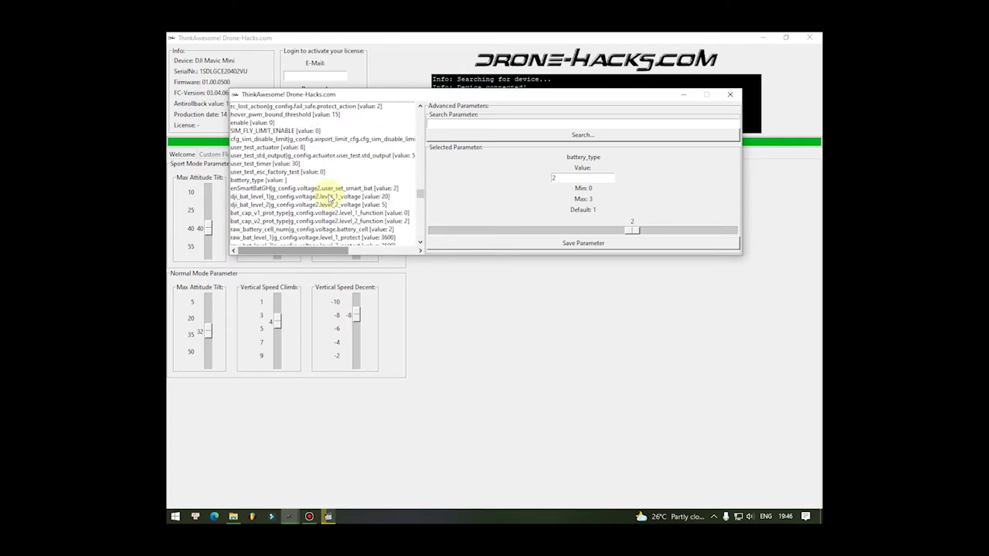
scroll(331, 198, down, 2)
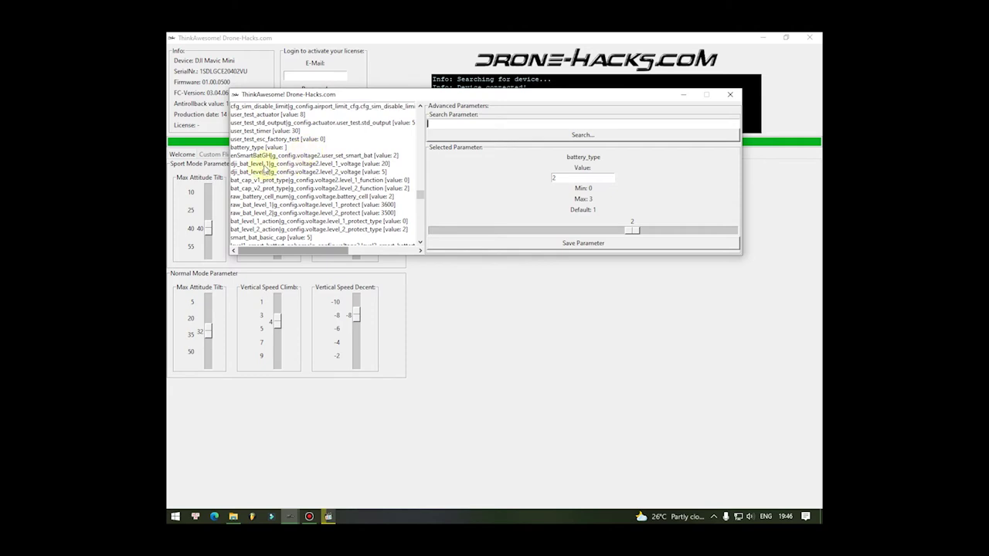
Inspect the values and limits of the dji_bat_level_1, dji_bat_level_2 and raw_bat_level_1 parameters.
click(267, 165)
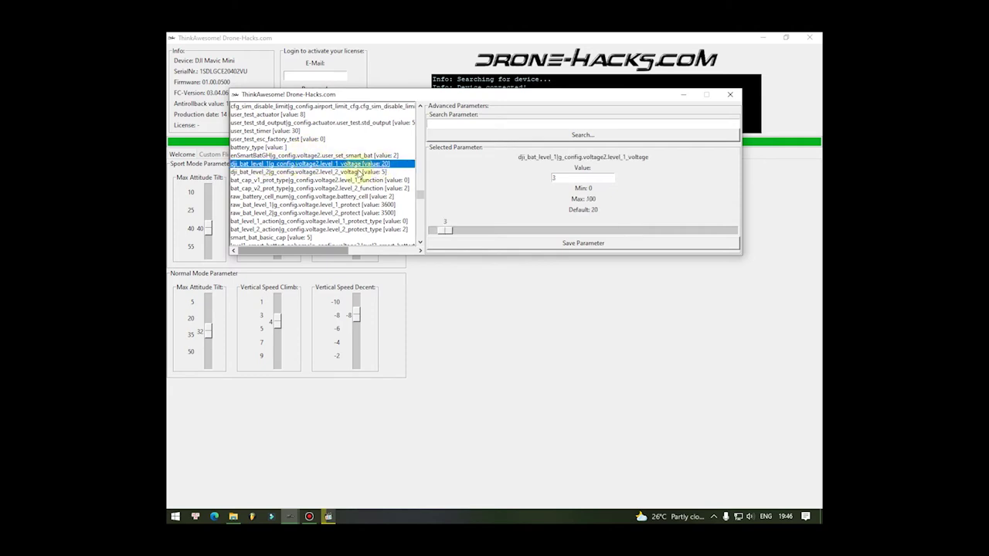
click(338, 173)
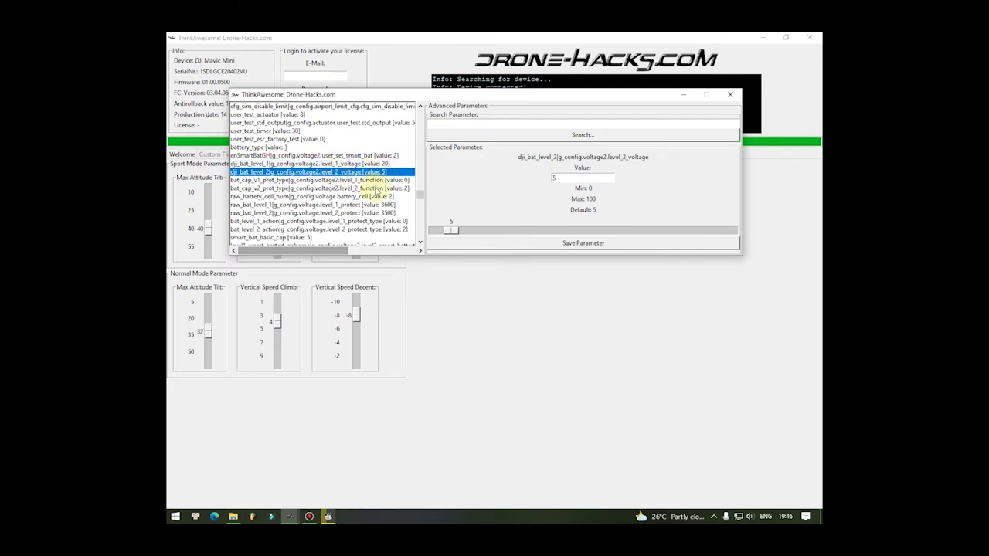
click(340, 205)
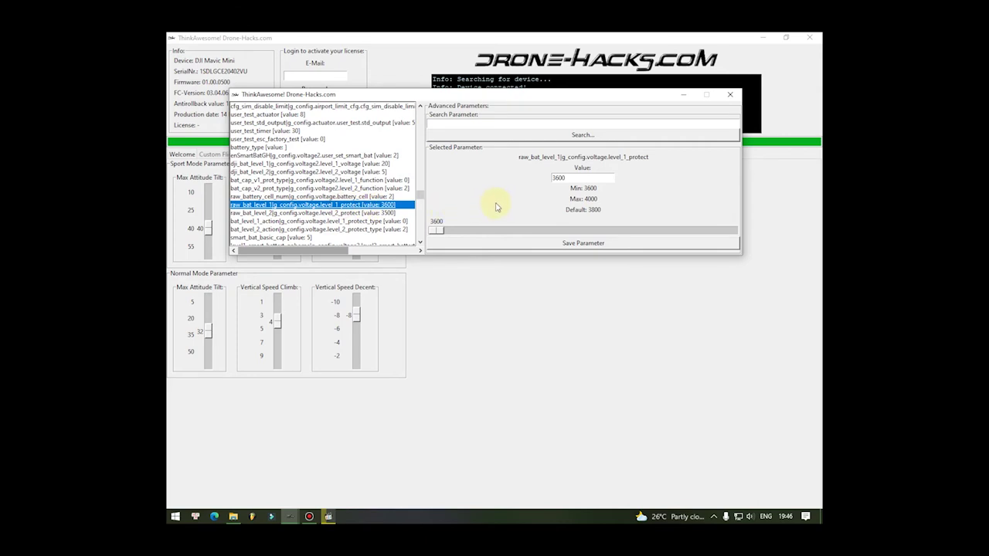
Set the raw_bat_level_2 protection value to 3500 and write the changed parameters to the drone.
click(377, 213)
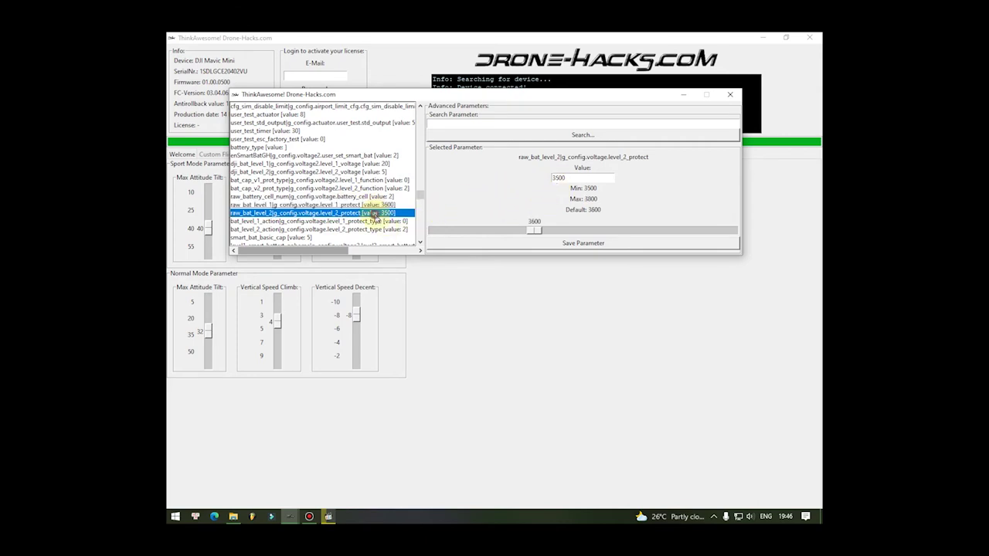
drag(533, 230, 434, 232)
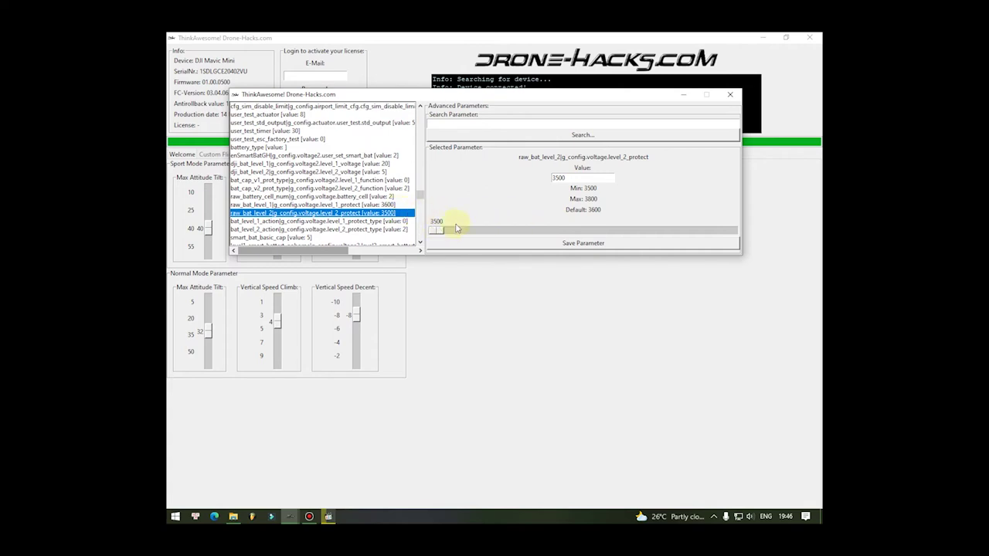
drag(490, 95, 486, 241)
click(471, 228)
click(471, 228)
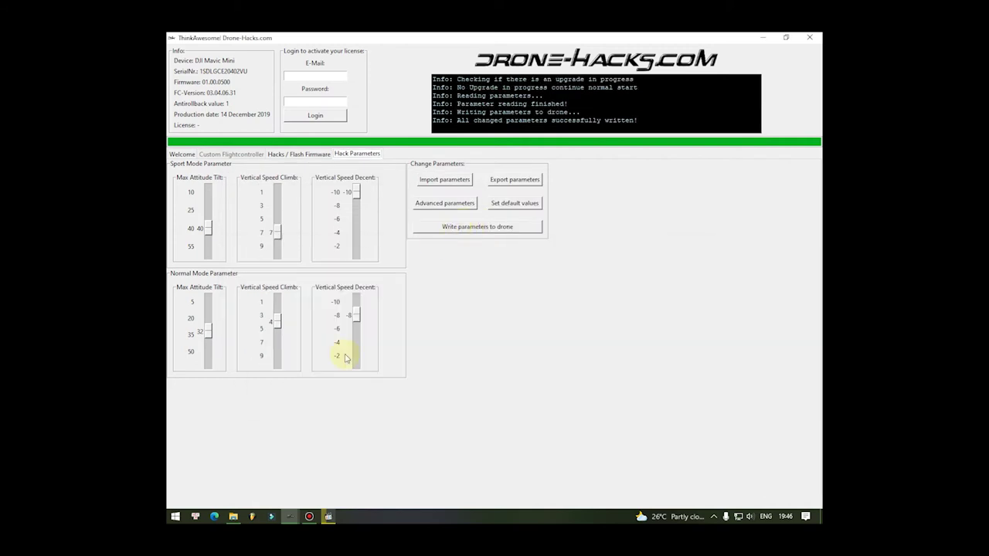
Bring back the advanced parameters window and review the raw_bat_level_2 entry and the battery parameters listed below it.
mouse_move(310, 517)
click(353, 455)
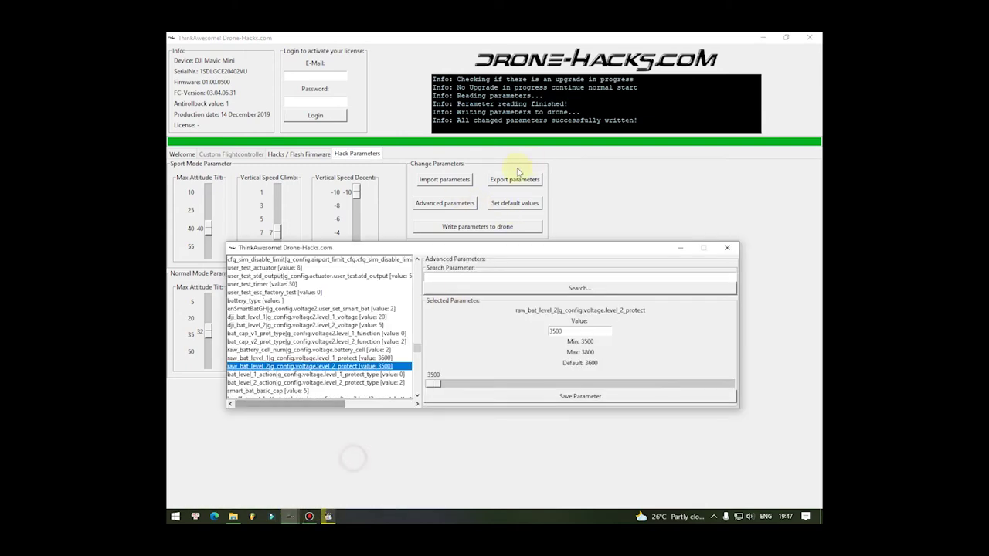
drag(456, 249, 468, 126)
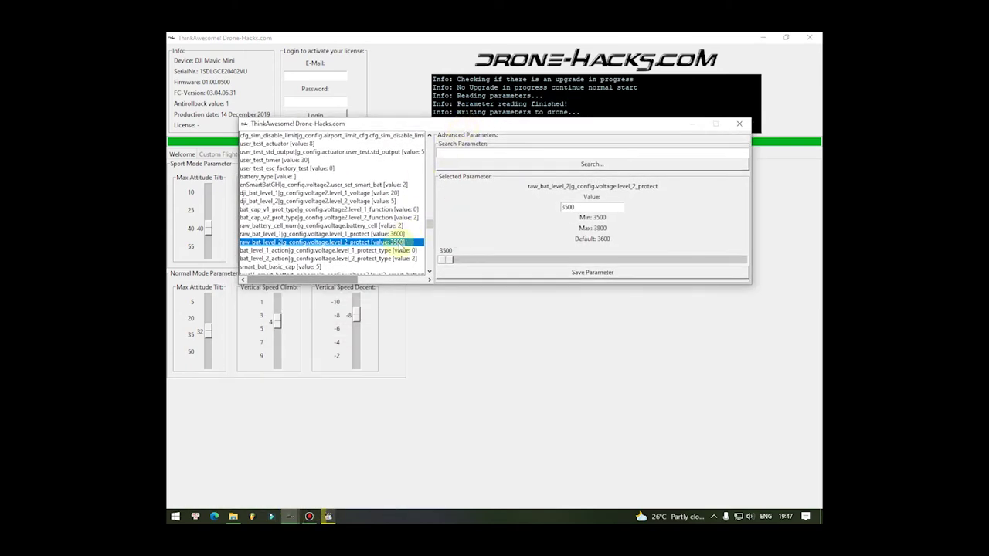
scroll(394, 244, down, 2)
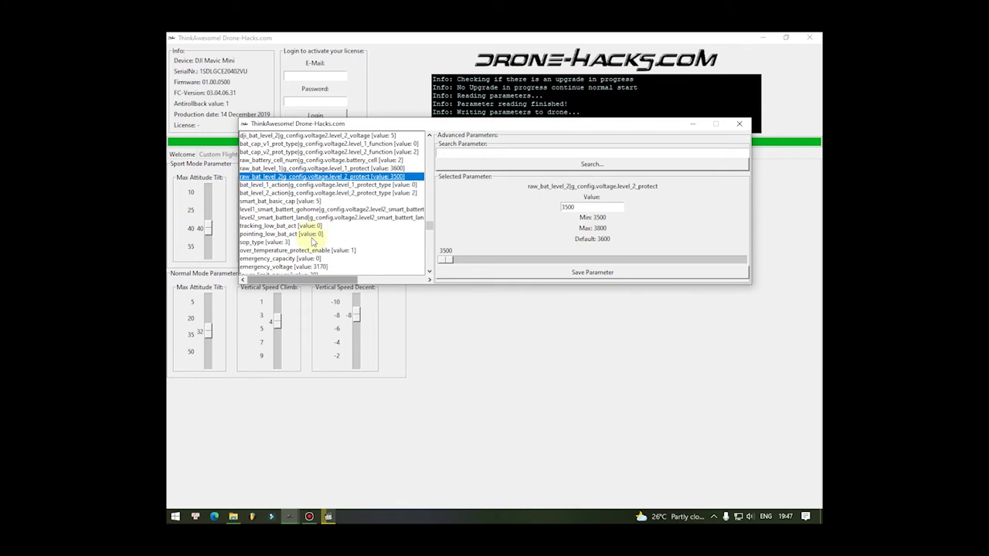
Filter the parameters by "batt", set battery_type to 2 and save the parameter.
drag(432, 228, 472, 159)
click(479, 152)
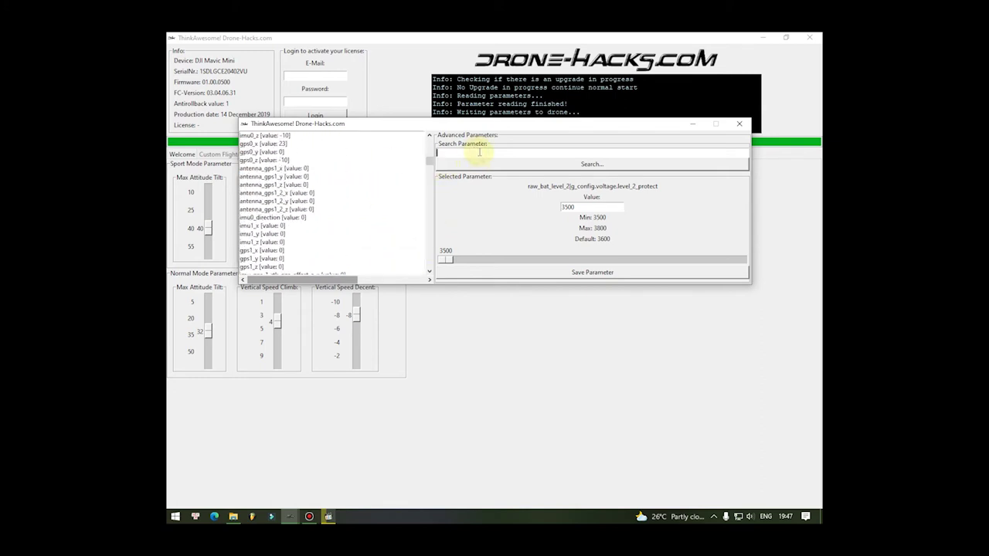
text(ba)
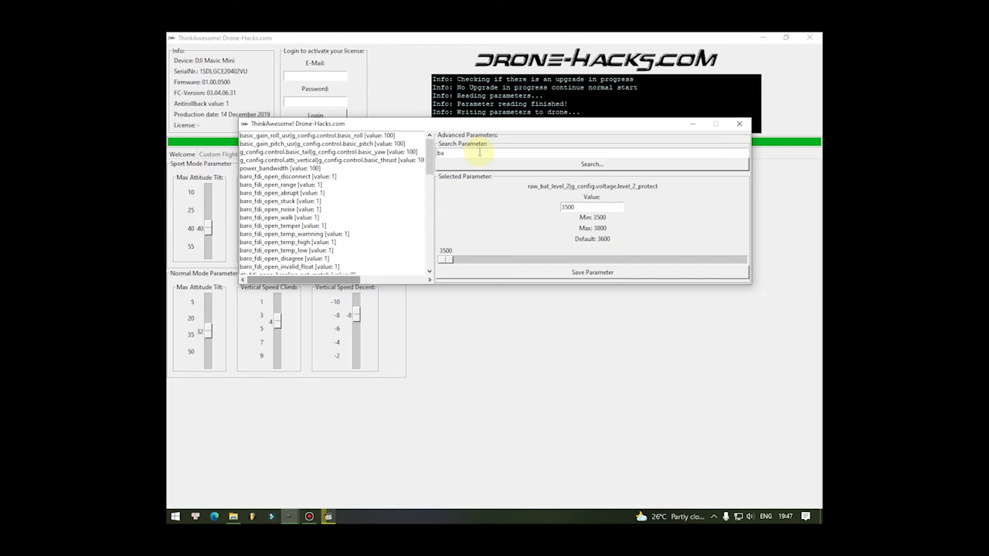
text(tt)
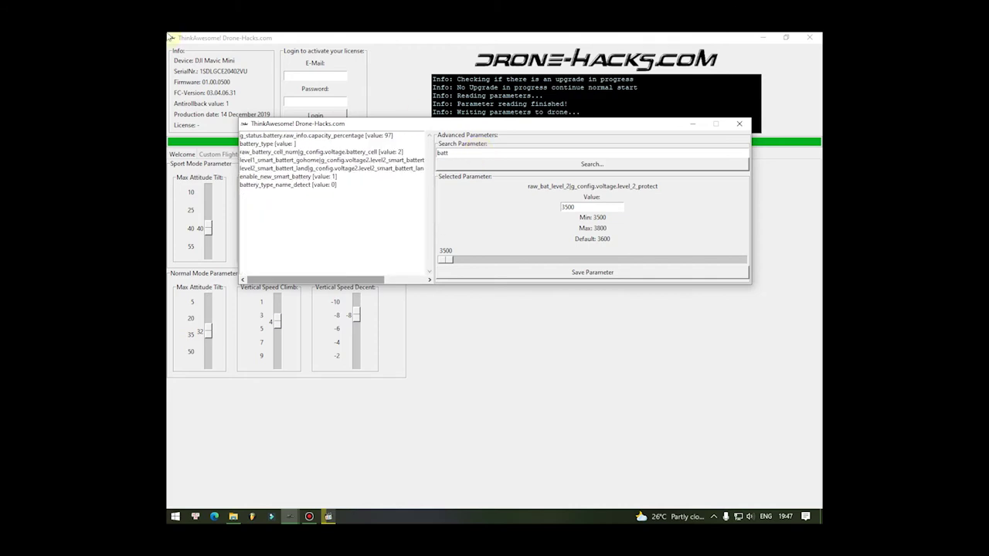
click(290, 144)
drag(739, 264, 680, 262)
click(605, 276)
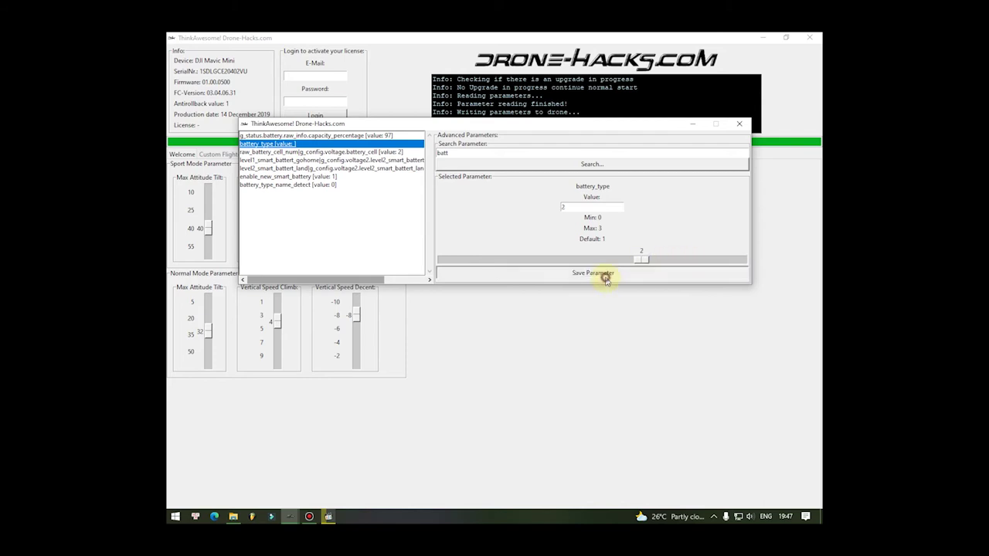
Move the advanced parameters window out of the way and write the changed parameters to the drone.
drag(509, 125, 484, 305)
click(469, 228)
click(469, 229)
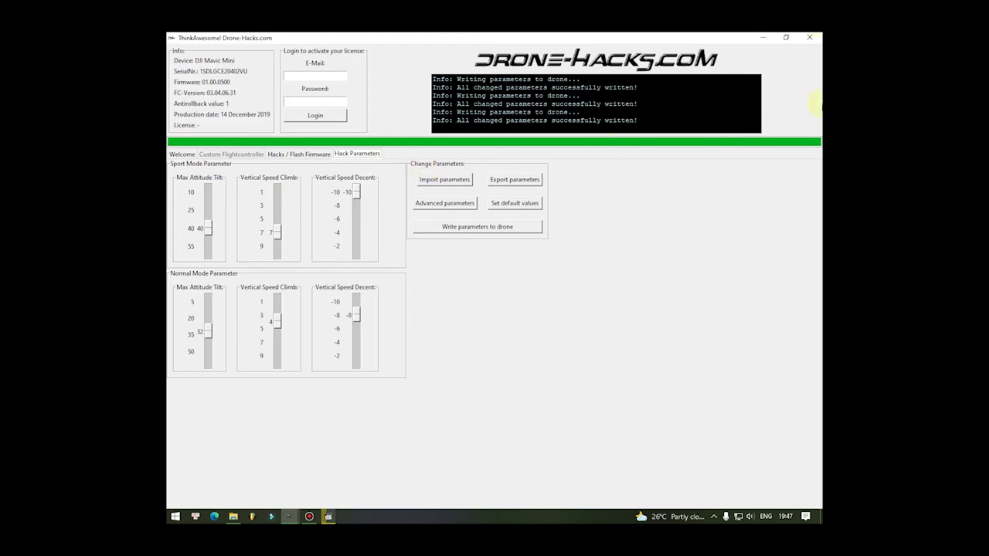
Close Drone-Hacks and the video folder window to return to the paused Battery Info recording.
click(810, 37)
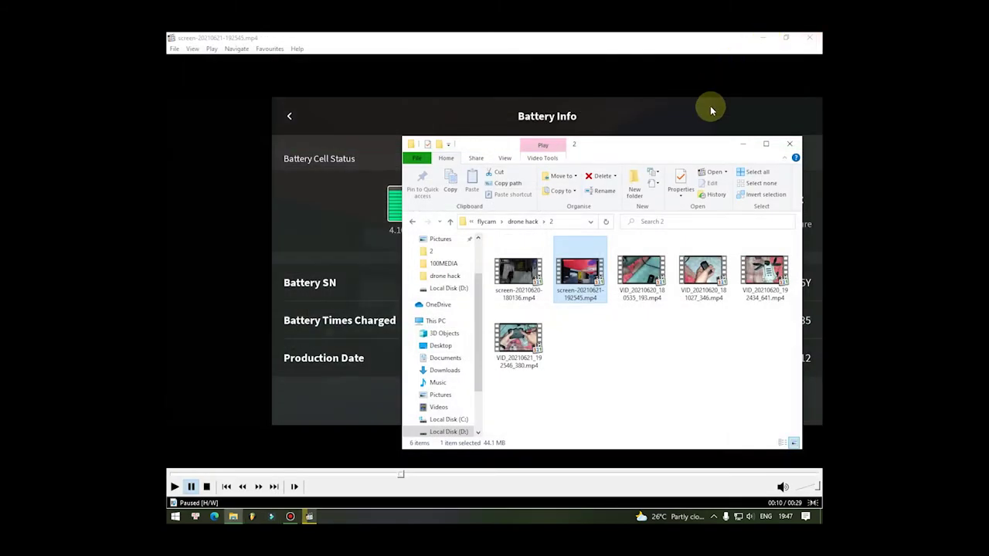
click(788, 143)
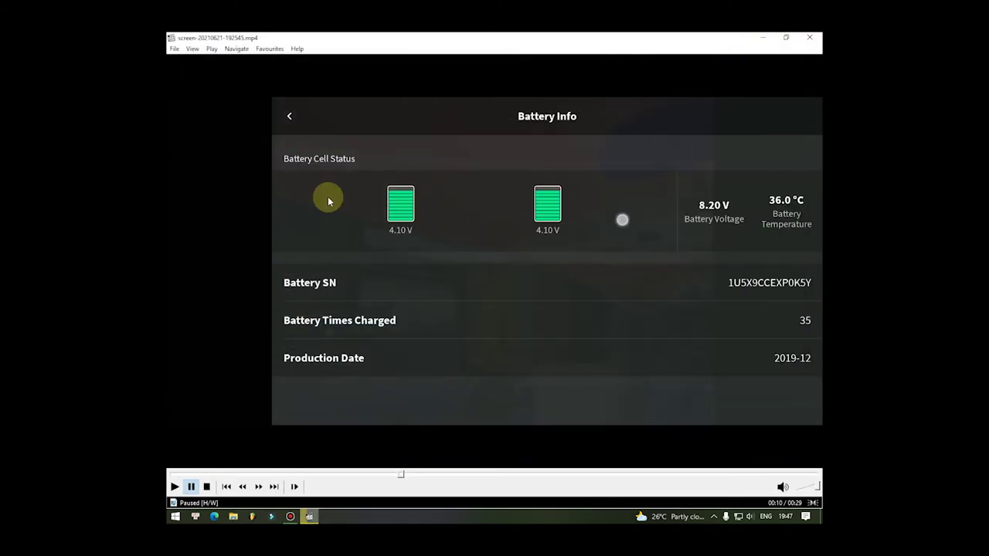